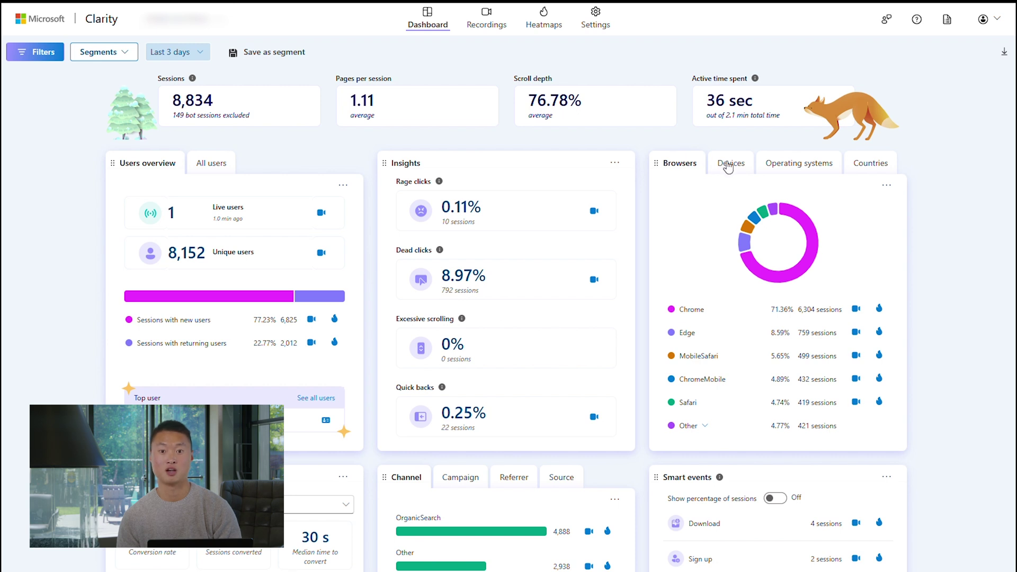
# Show sessions by country, filter to United States, then remove that filter.
pyautogui.click(778, 163)
pyautogui.click(862, 169)
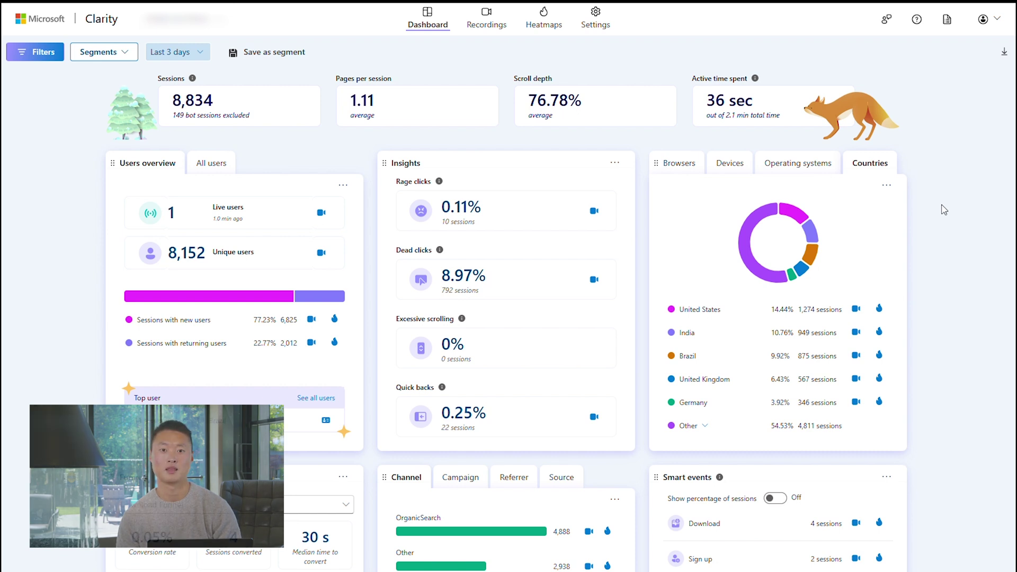
pyautogui.click(751, 310)
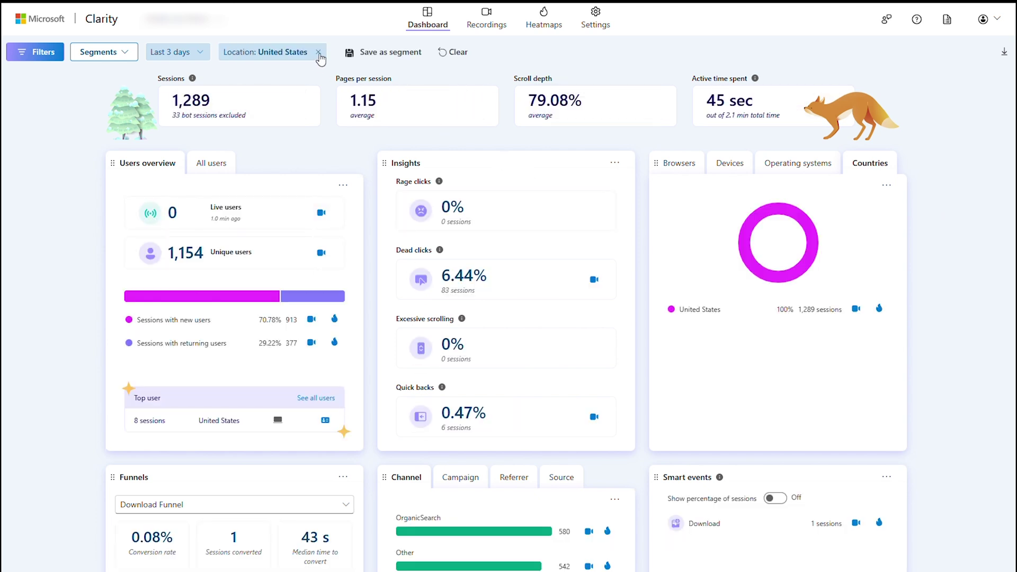
pyautogui.click(318, 54)
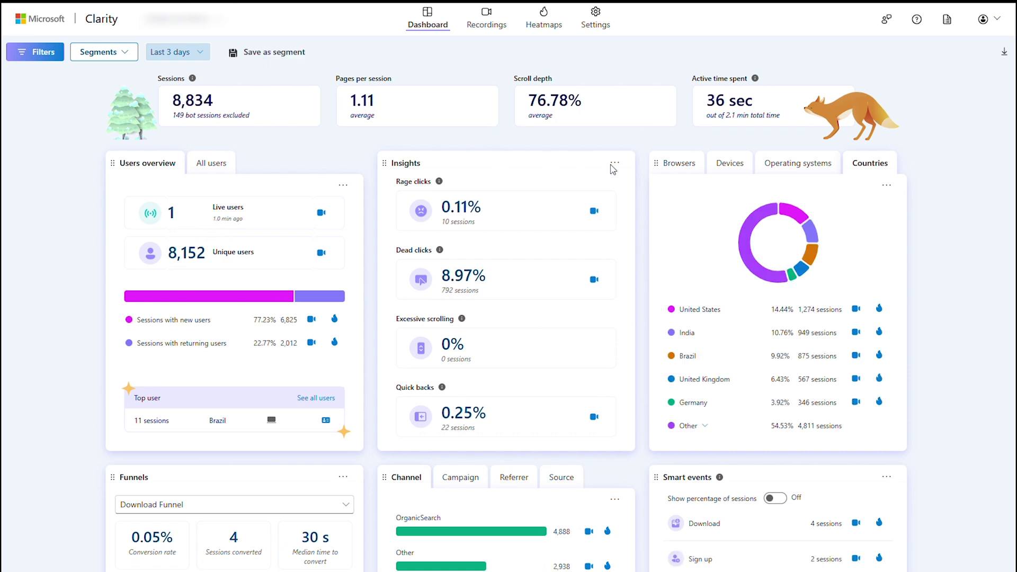
# View United States recordings, then return to the dashboard with the location chip cleared.
pyautogui.click(856, 309)
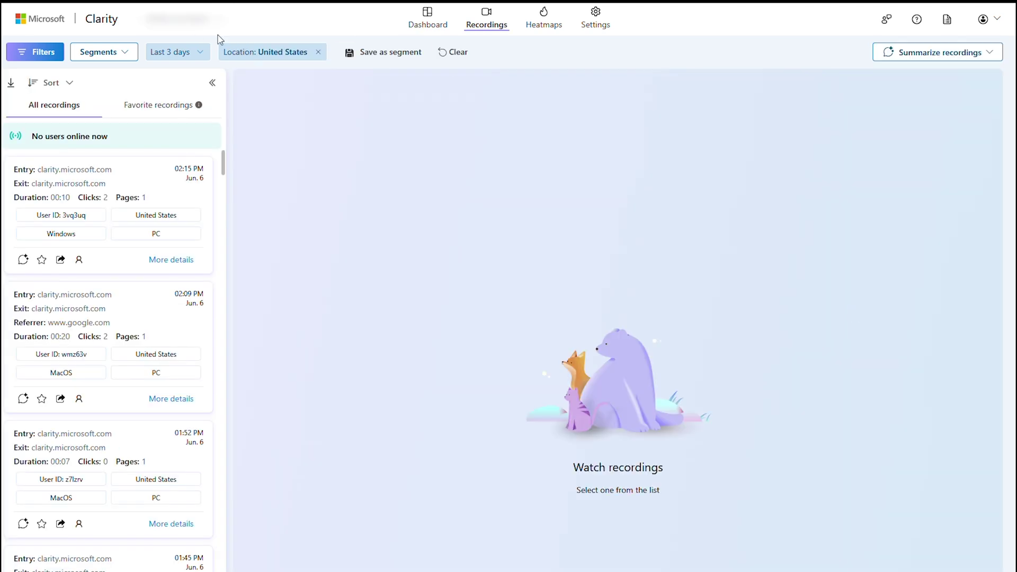
pyautogui.click(429, 28)
pyautogui.click(318, 53)
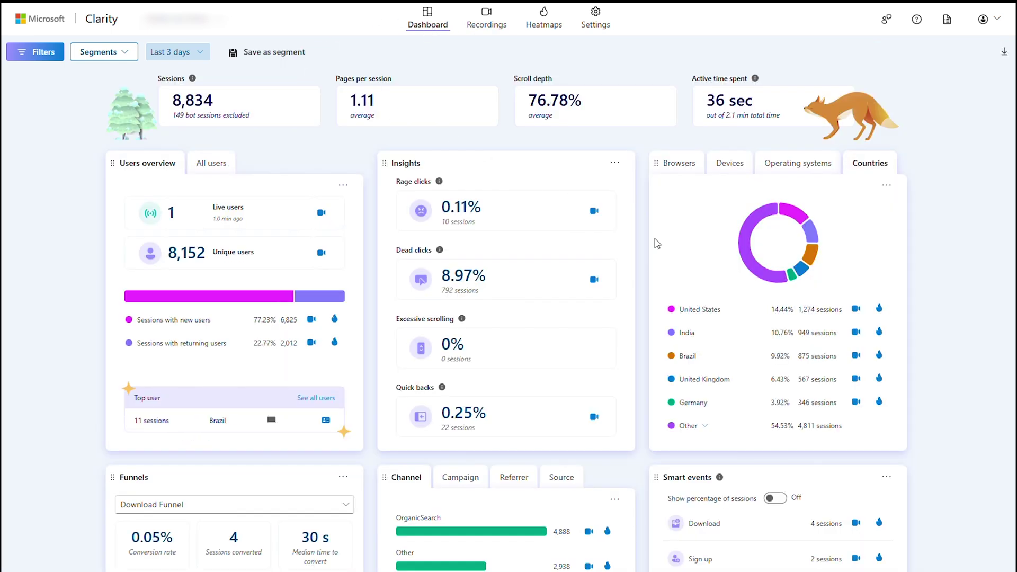
pyautogui.scroll(-1, 943, 323)
pyautogui.scroll(-2, 943, 323)
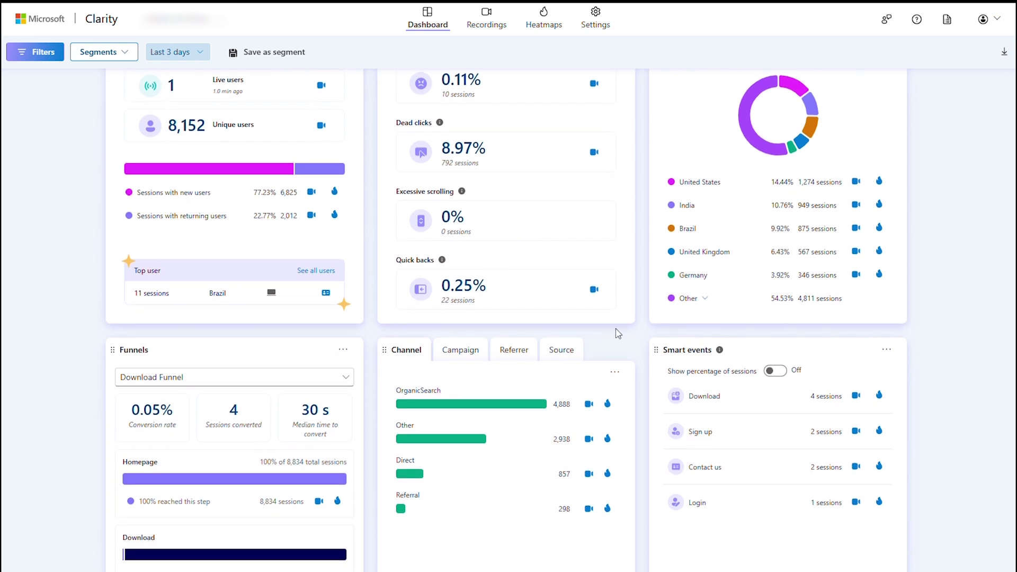
# Switch the traffic card to the Source breakdown, then to Referrer.
pyautogui.click(561, 351)
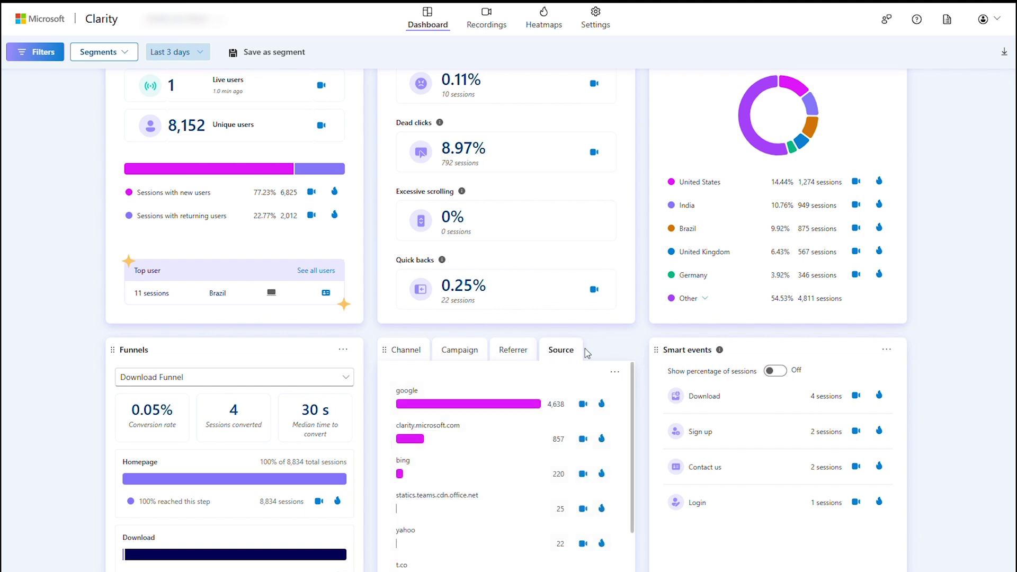
pyautogui.click(517, 355)
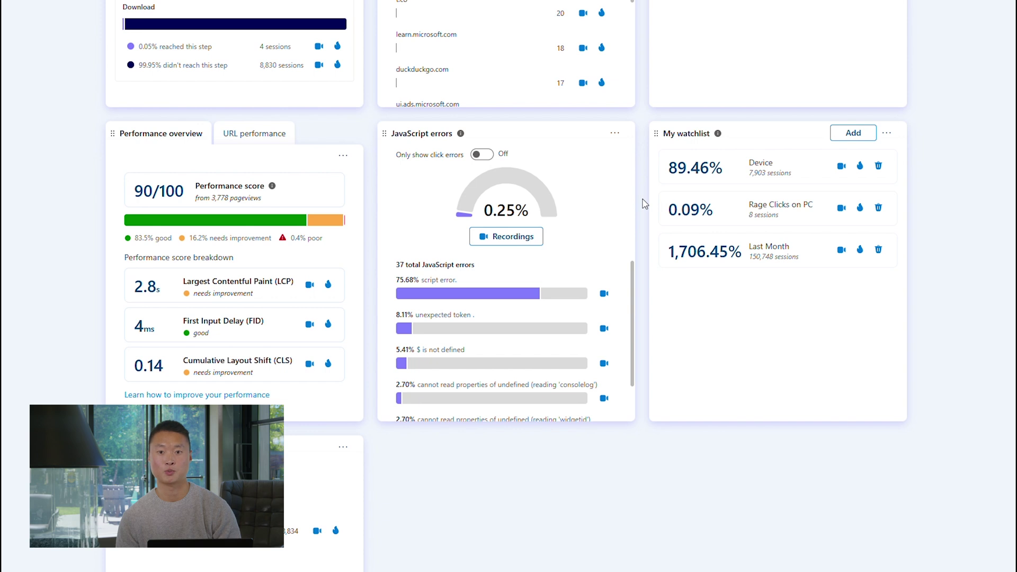
pyautogui.scroll(3, 643, 204)
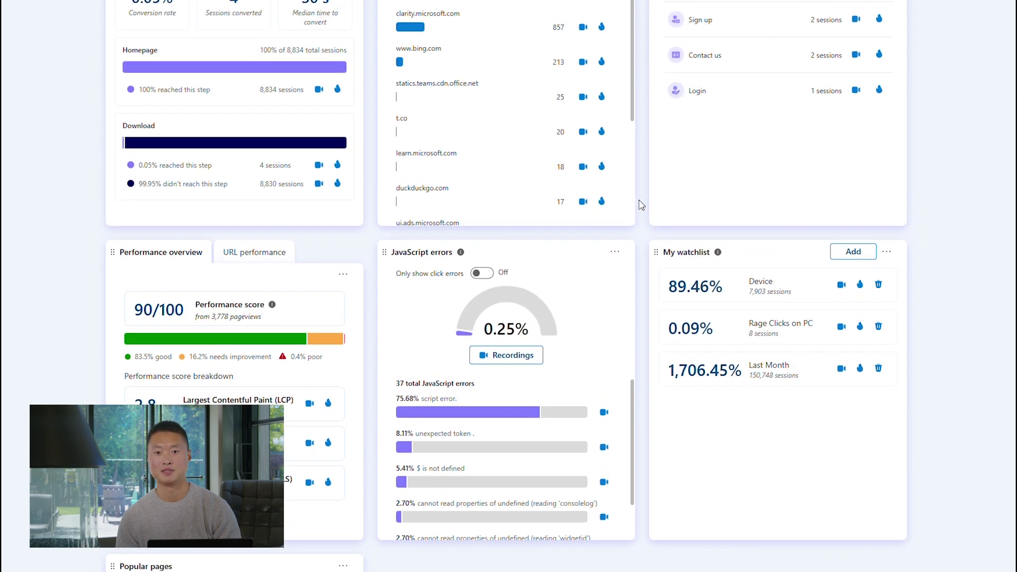
# Drag the JavaScript errors card right and back, hide it, then unhide it.
pyautogui.moveTo(393, 250); pyautogui.dragTo(714, 253)
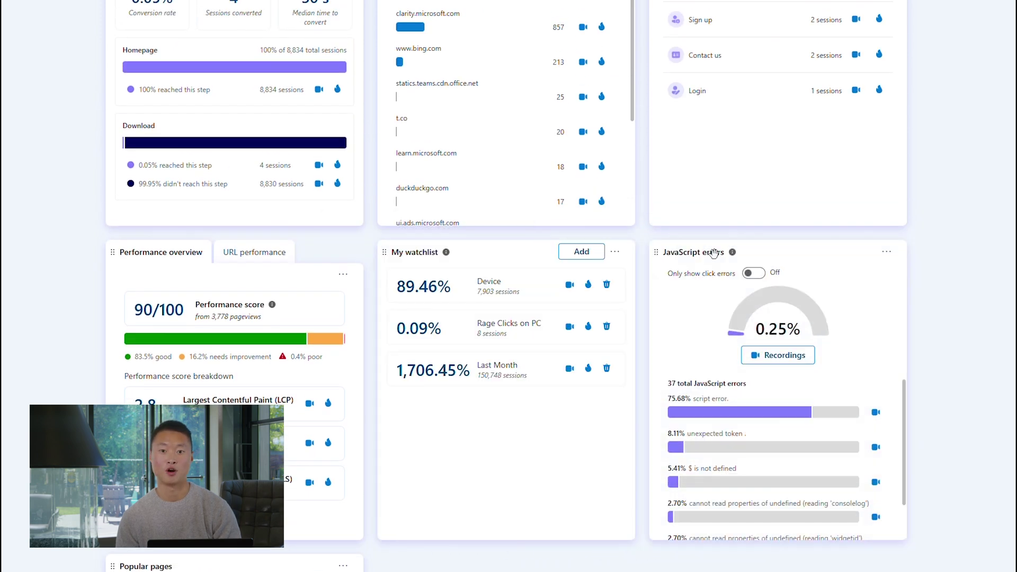
pyautogui.moveTo(704, 252); pyautogui.dragTo(464, 256)
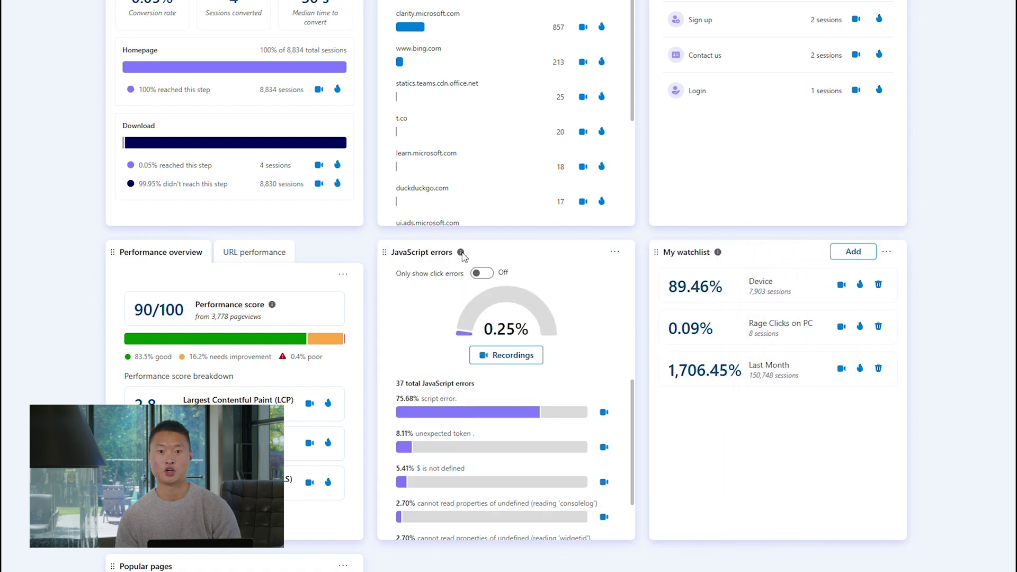
pyautogui.click(616, 252)
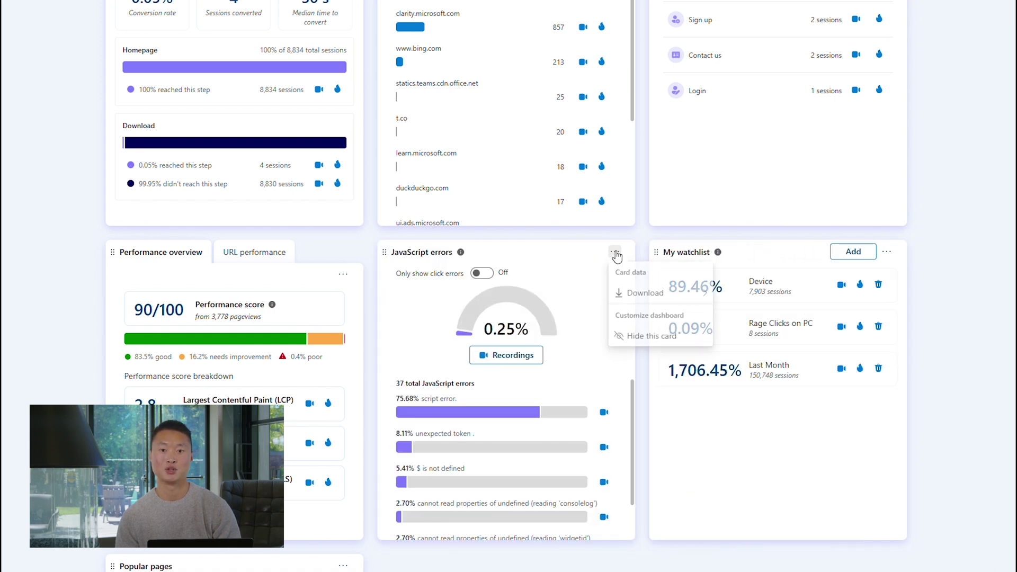
pyautogui.click(655, 338)
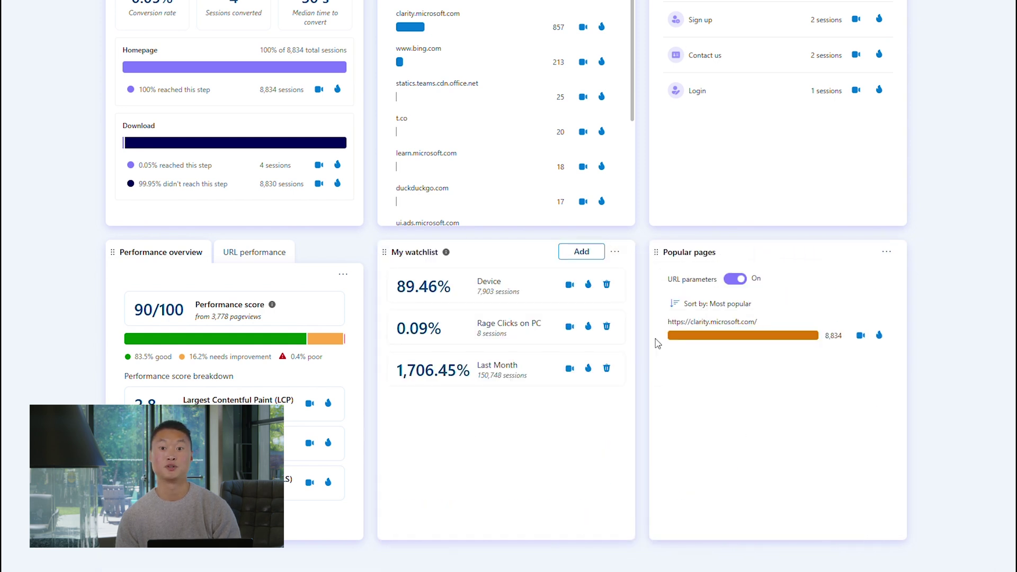
pyautogui.scroll(-4, 656, 338)
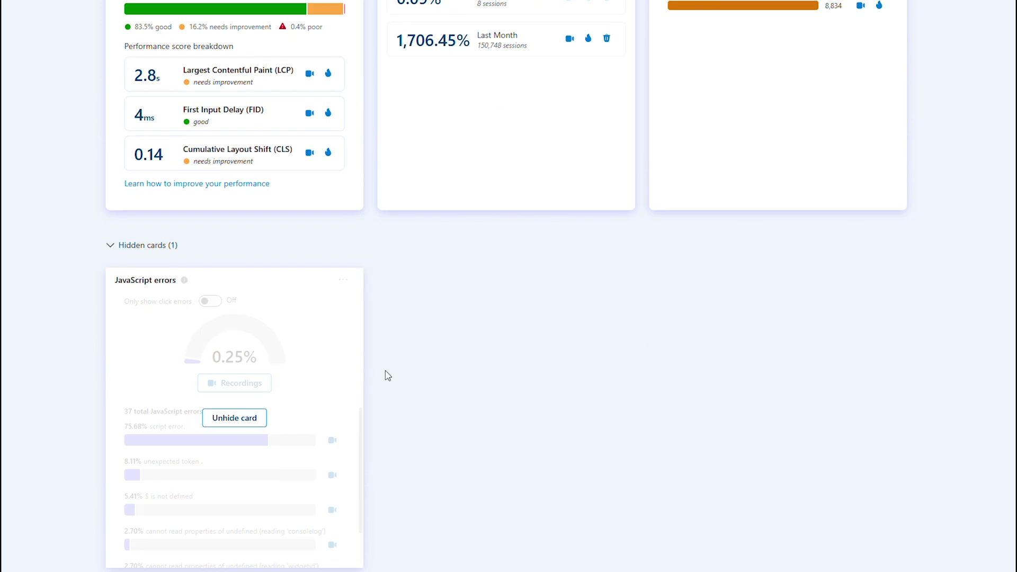
pyautogui.click(237, 422)
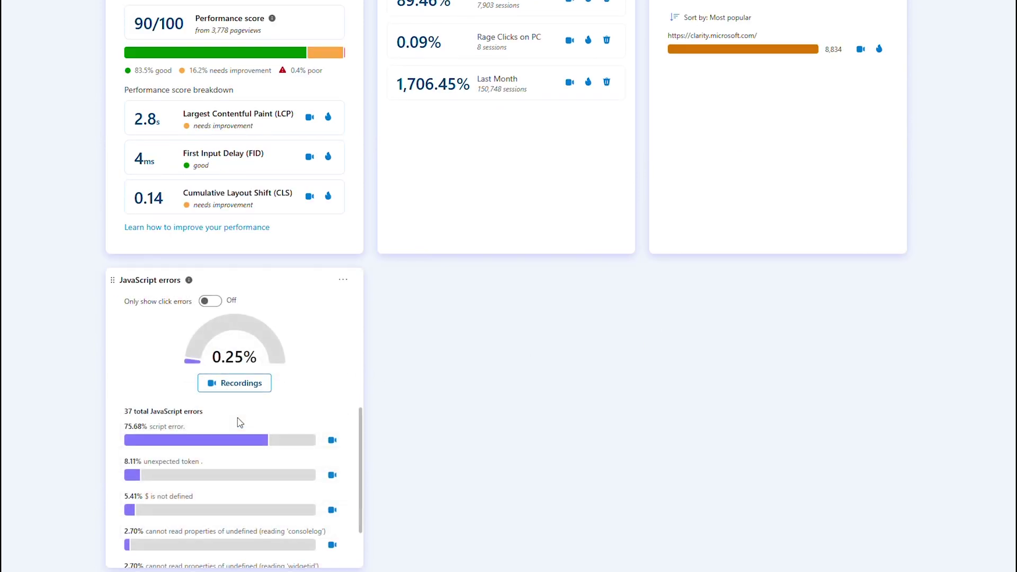
pyautogui.scroll(7, 569, 387)
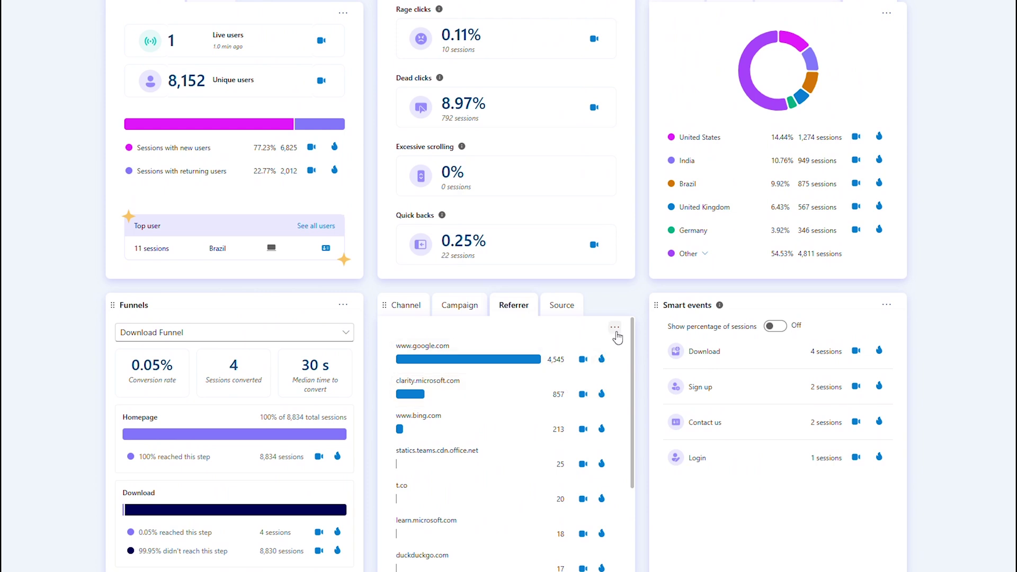
# Set Campaign as the traffic card's default tab and show the CSV/PNG/PDF download options.
pyautogui.click(615, 328)
pyautogui.moveTo(658, 433)
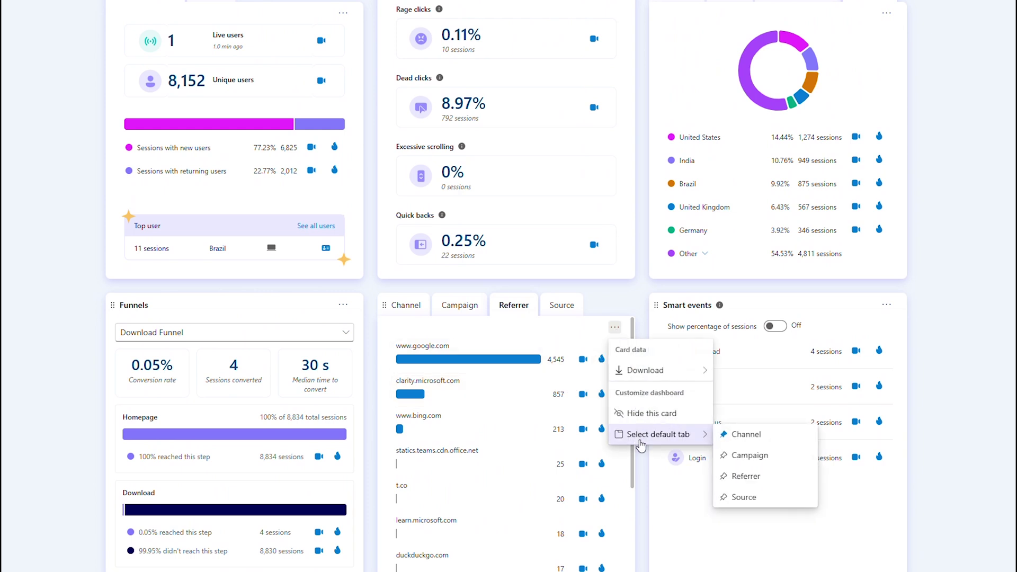
pyautogui.click(748, 456)
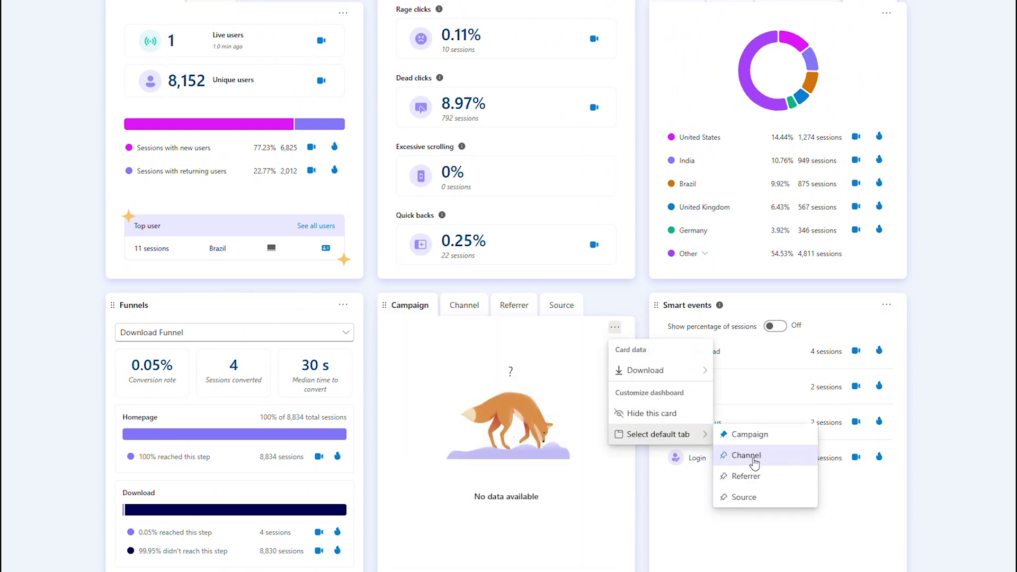
pyautogui.click(955, 288)
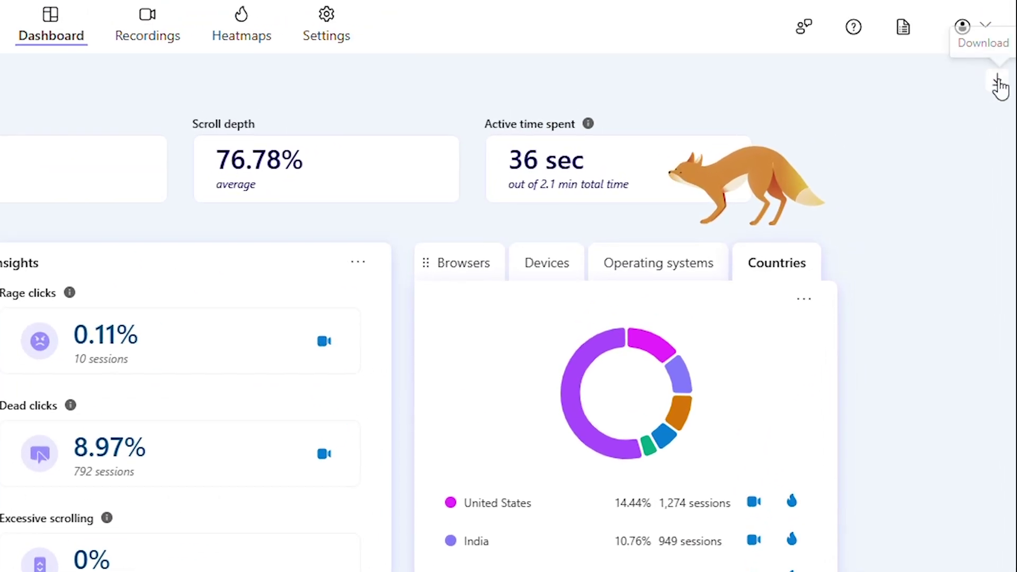
pyautogui.click(996, 83)
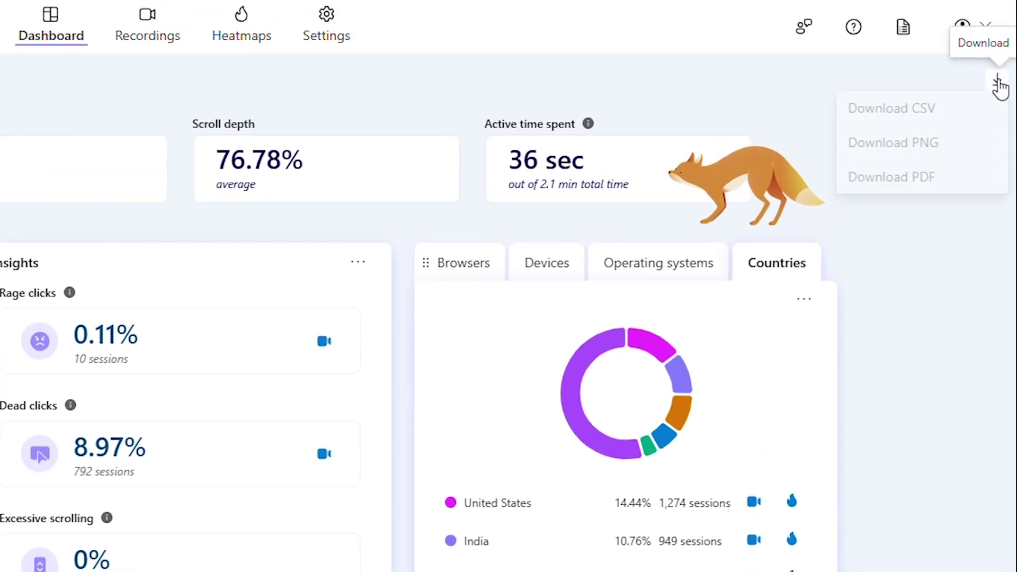